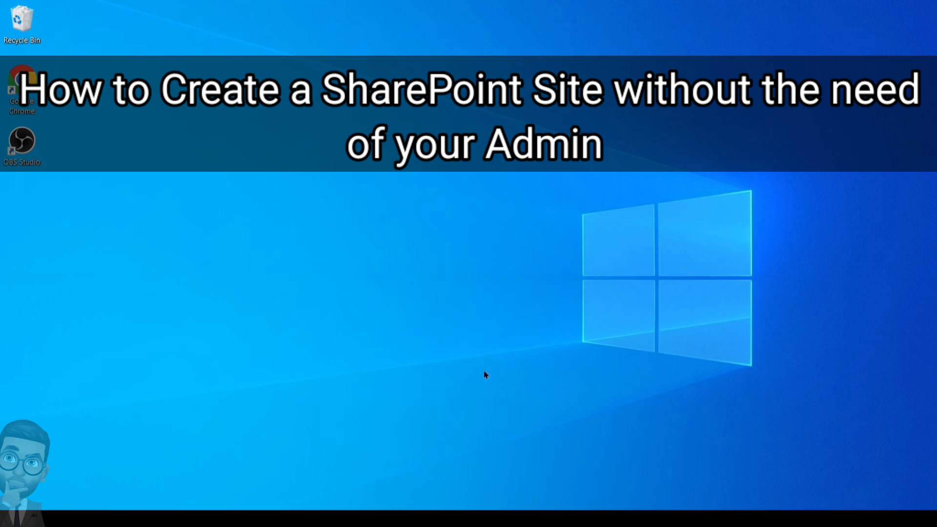
# In the incognito window, sign in at portal.office.com with the saved admin account, not staying signed in.
pyautogui.moveTo(469, 518)
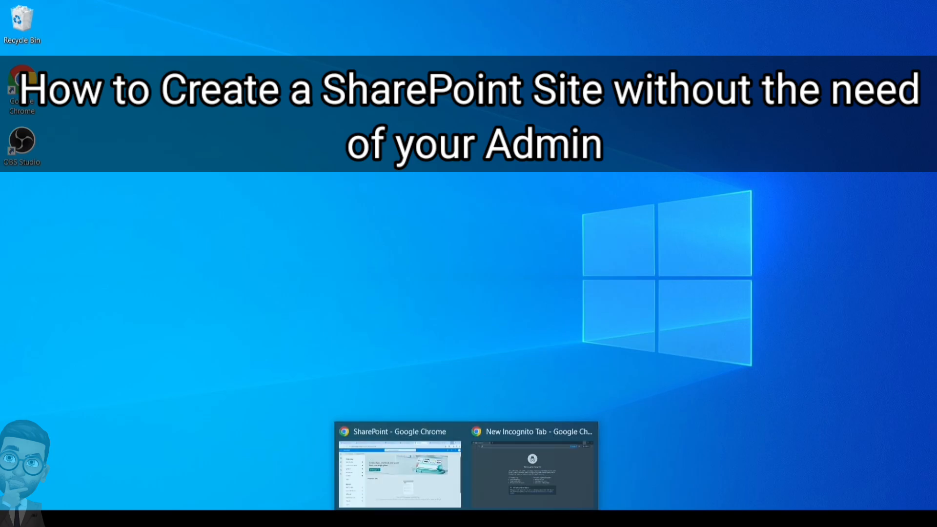
pyautogui.click(515, 485)
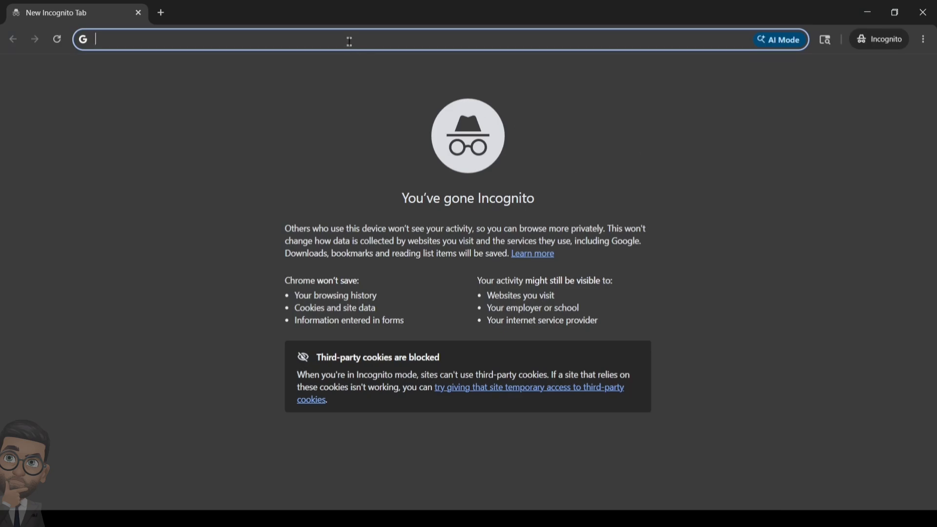
pyautogui.write('portal.office.com')
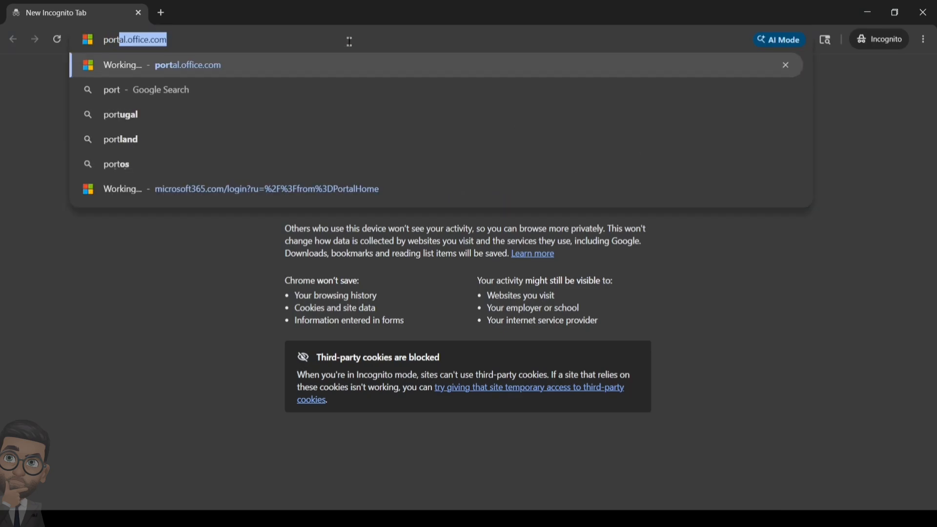
pyautogui.press('Return')
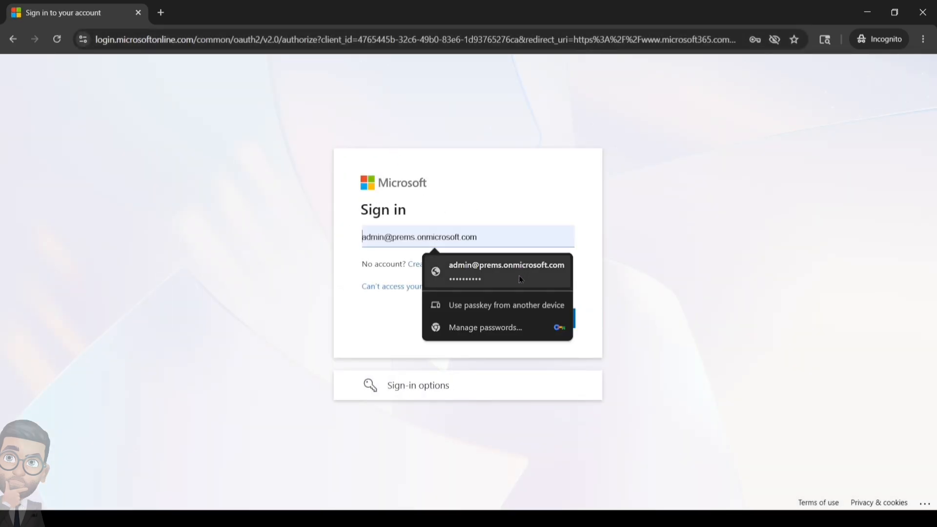
pyautogui.click(517, 276)
pyautogui.click(518, 320)
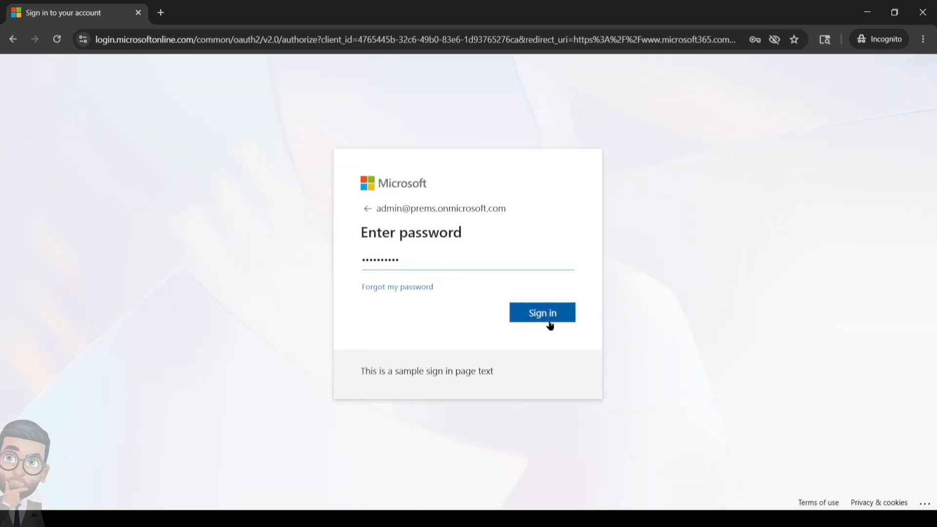
pyautogui.click(557, 314)
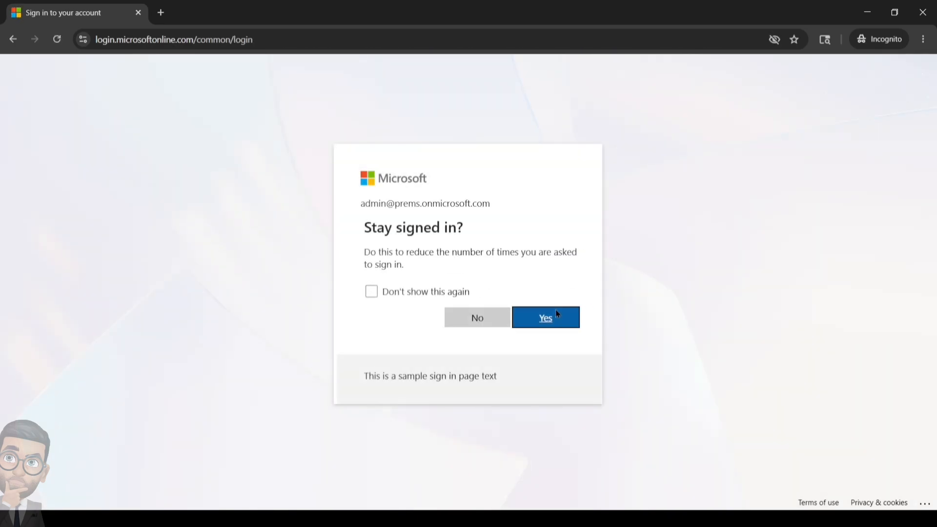
pyautogui.click(491, 321)
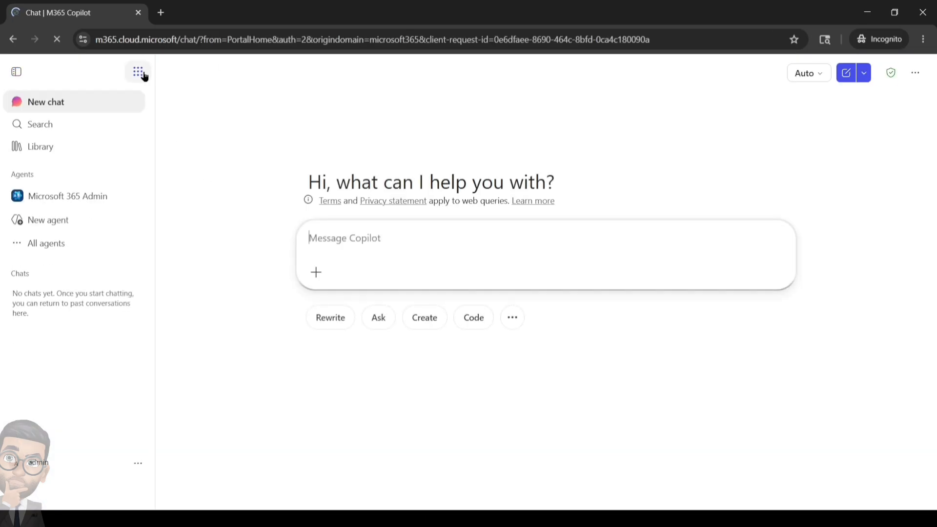
# Open SharePoint from the Microsoft 365 app launcher in a new tab.
pyautogui.click(140, 74)
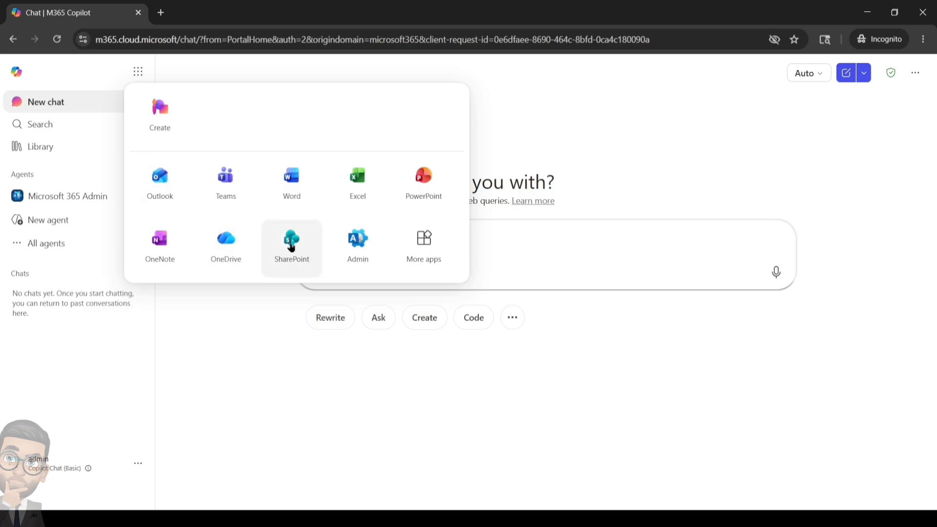
pyautogui.click(292, 248)
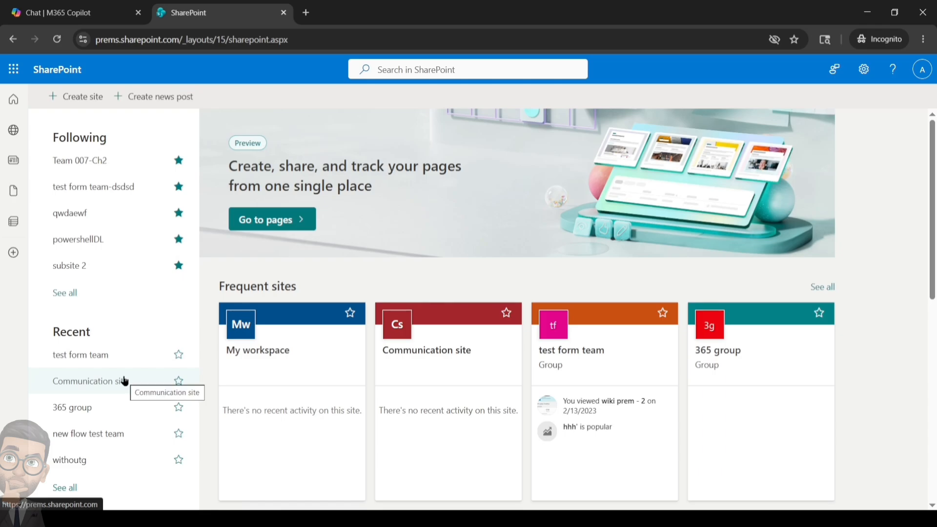
# Start a new Team site and preview the Standard team template.
pyautogui.click(85, 98)
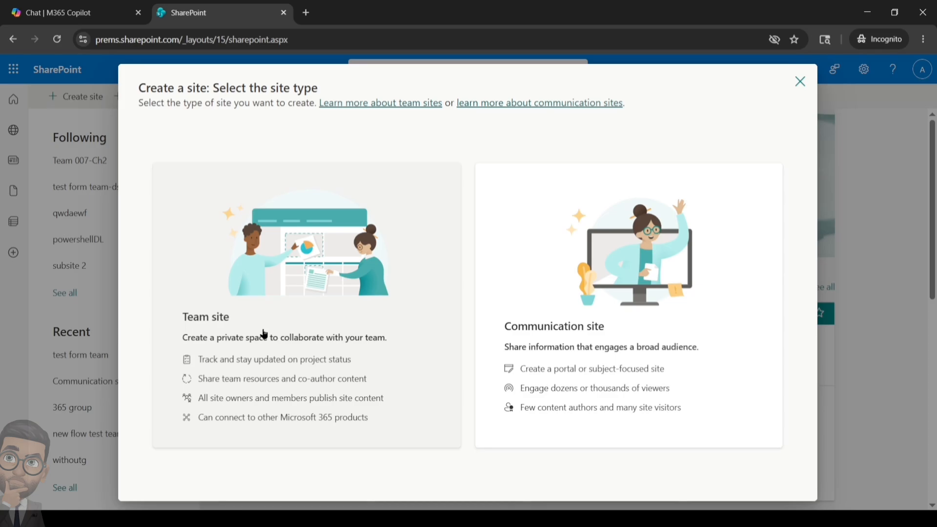
pyautogui.click(274, 282)
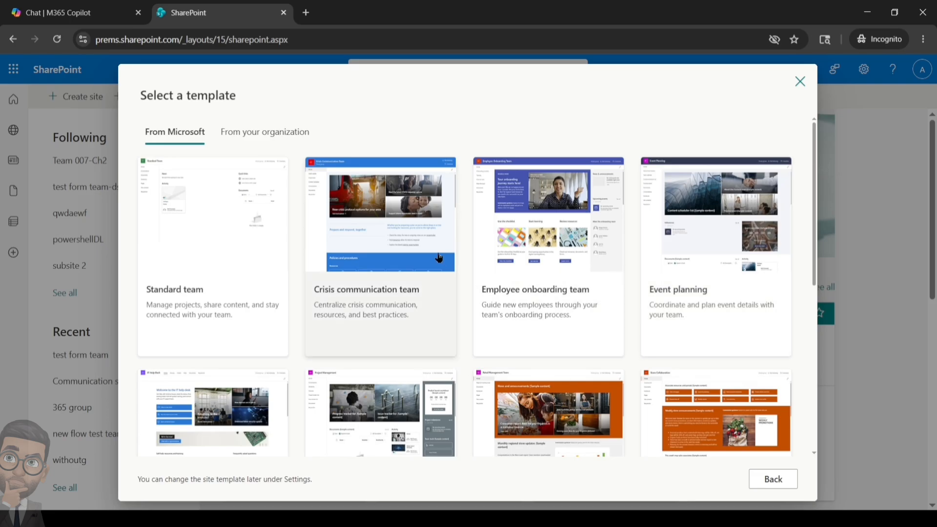
pyautogui.click(238, 230)
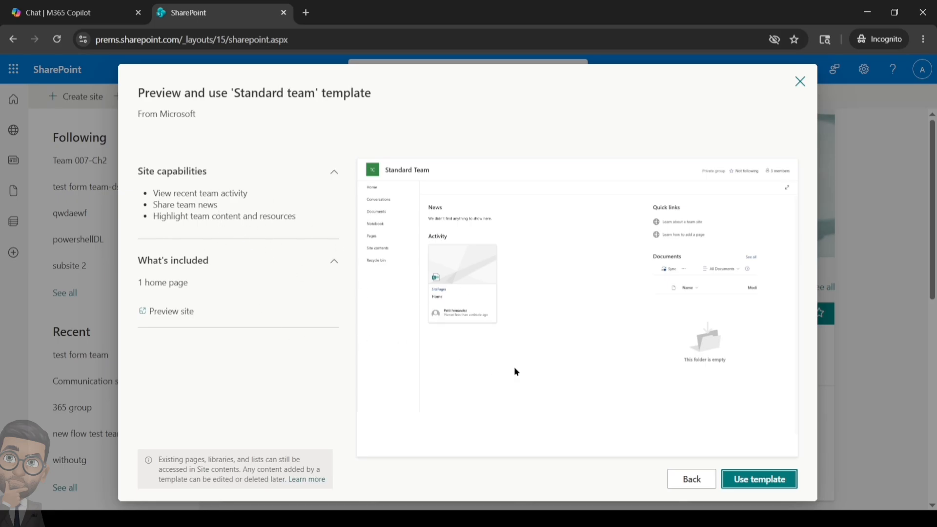
# Use the Standard team template, name the site 'usercreatedsite', verify its address, and continue.
pyautogui.click(761, 482)
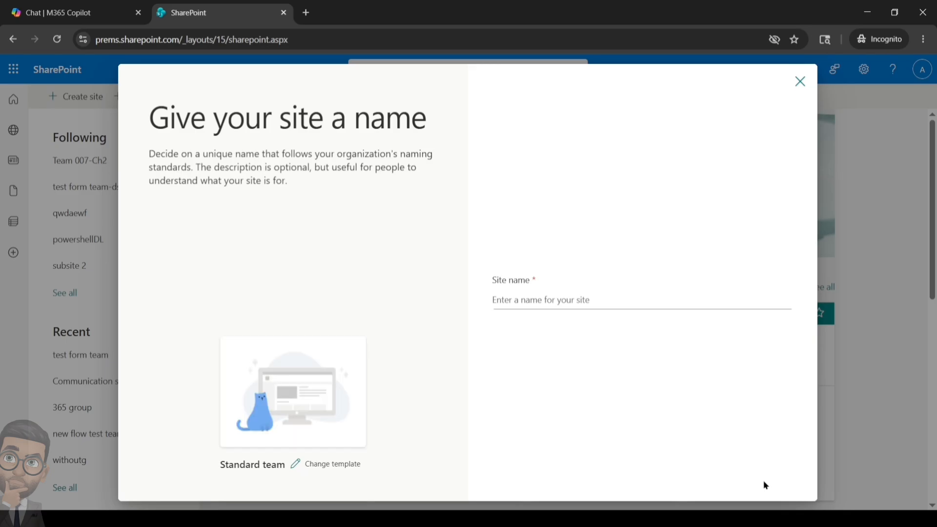
pyautogui.click(553, 299)
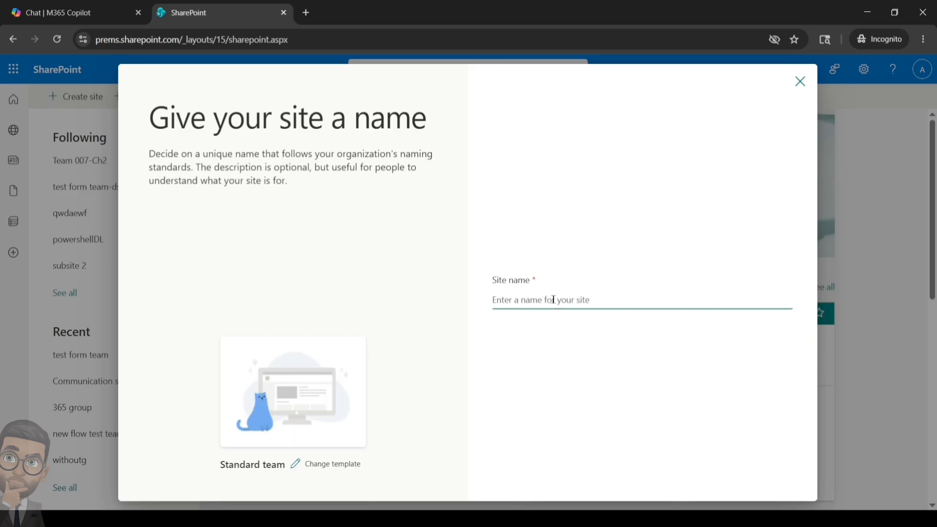
pyautogui.write('use')
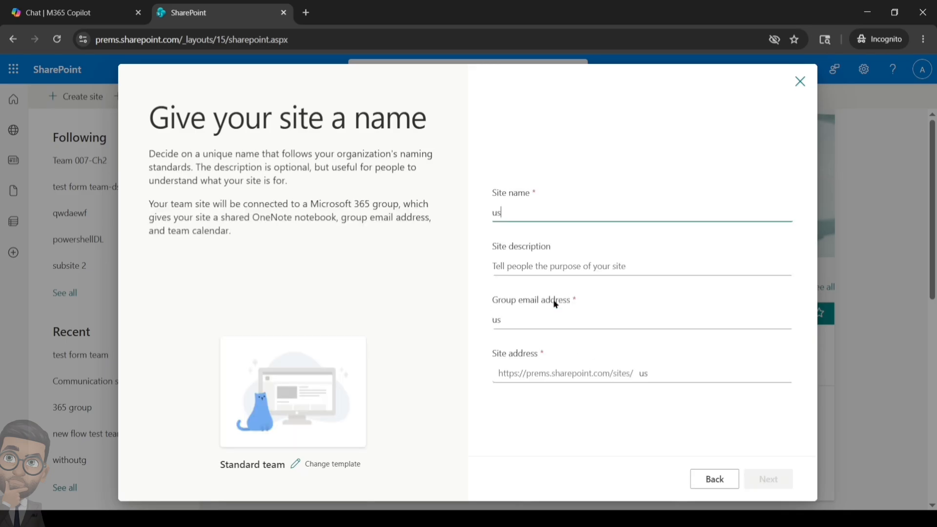
pyautogui.press('BackSpace')
pyautogui.write('ercreated')
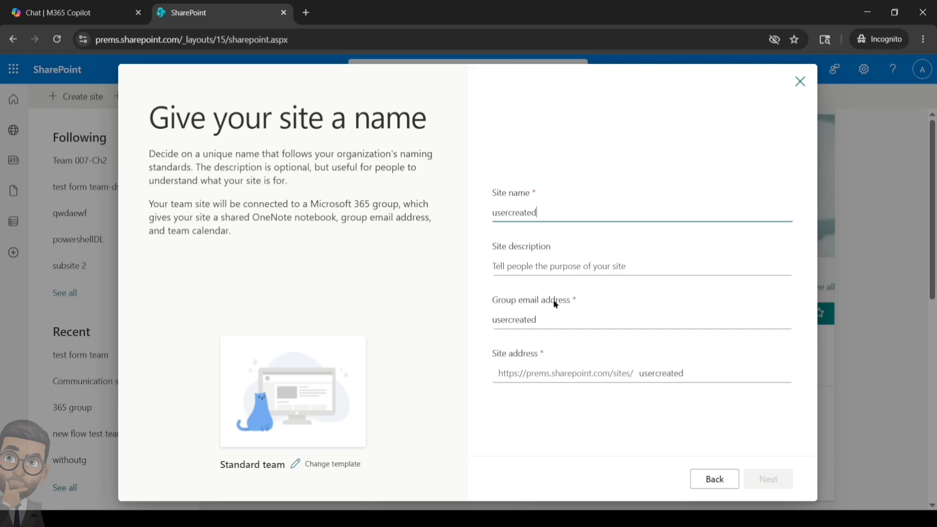
pyautogui.write('site')
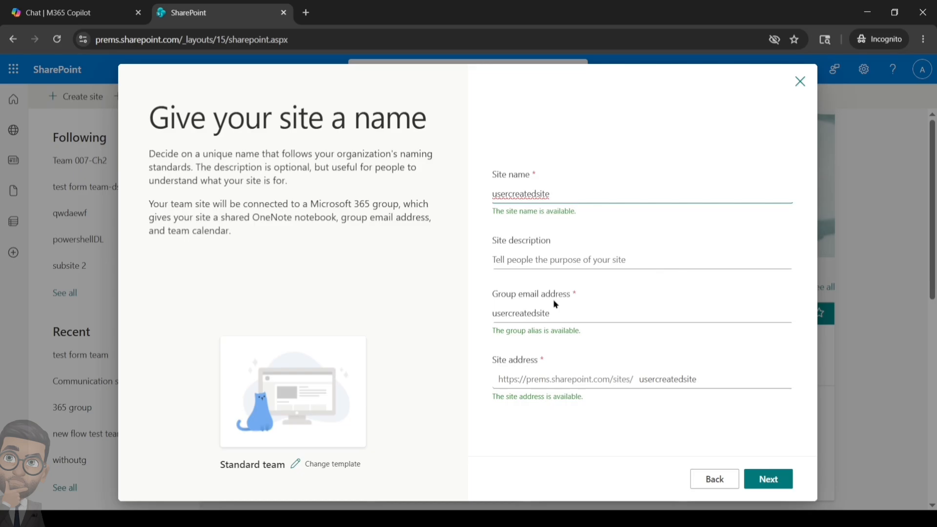
pyautogui.click(530, 258)
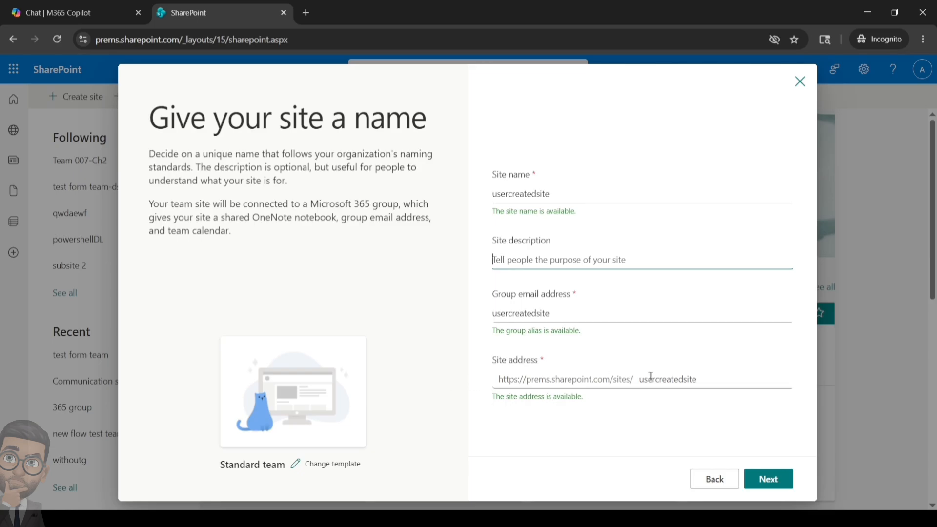
pyautogui.moveTo(707, 376); pyautogui.dragTo(503, 383)
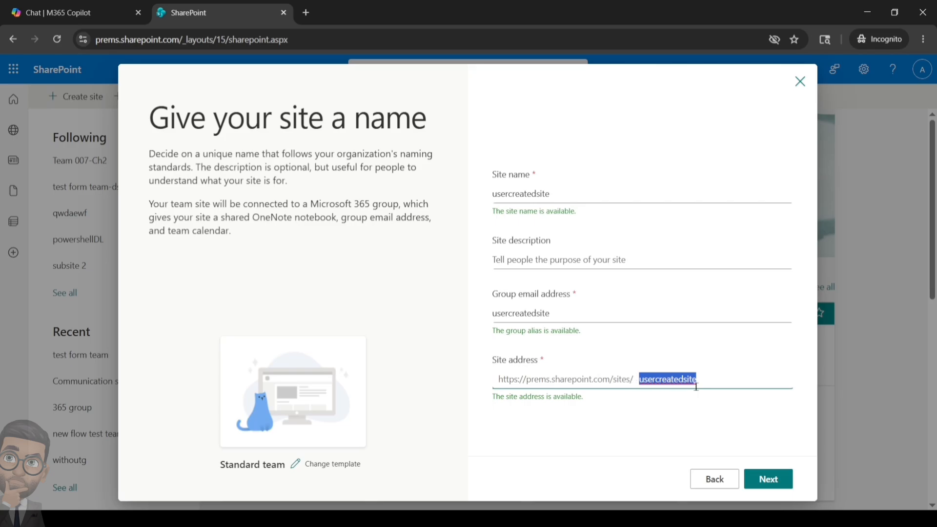
pyautogui.click(743, 441)
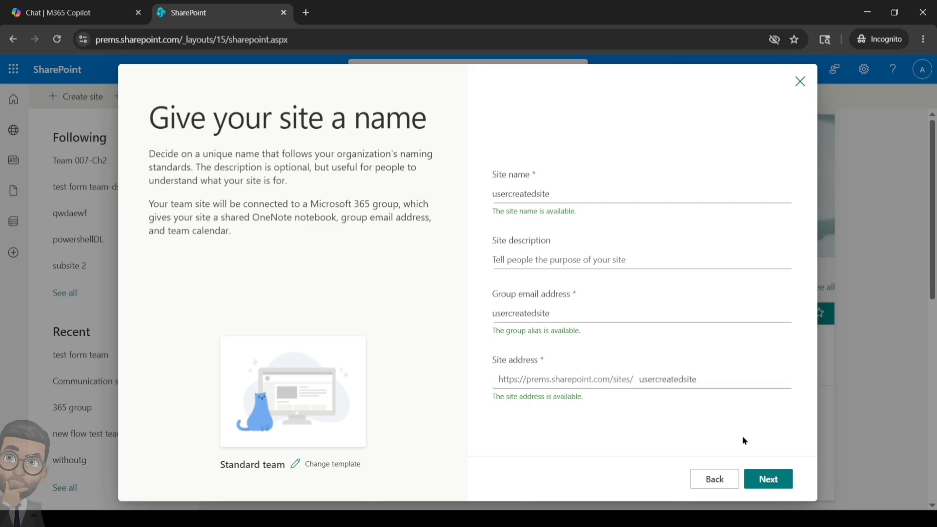
pyautogui.click(778, 479)
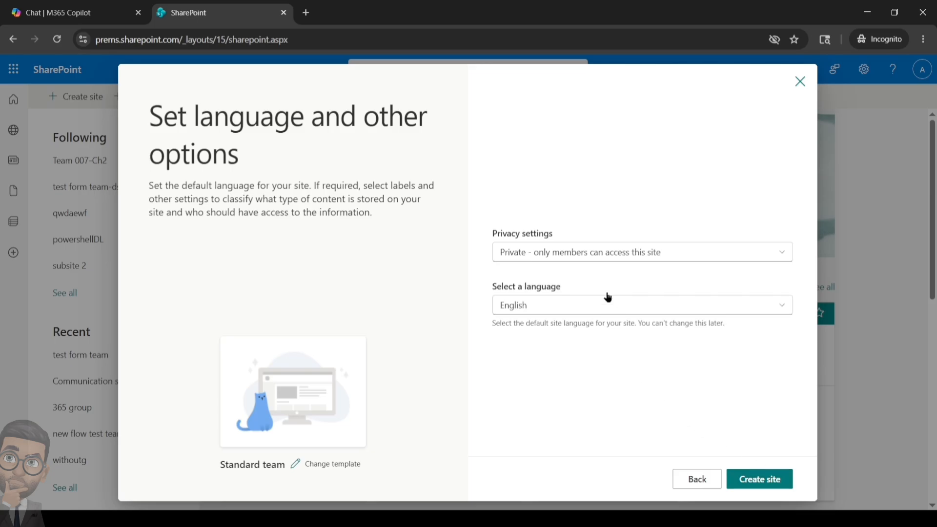
# Keep privacy set to Private with English language and create the site.
pyautogui.click(693, 253)
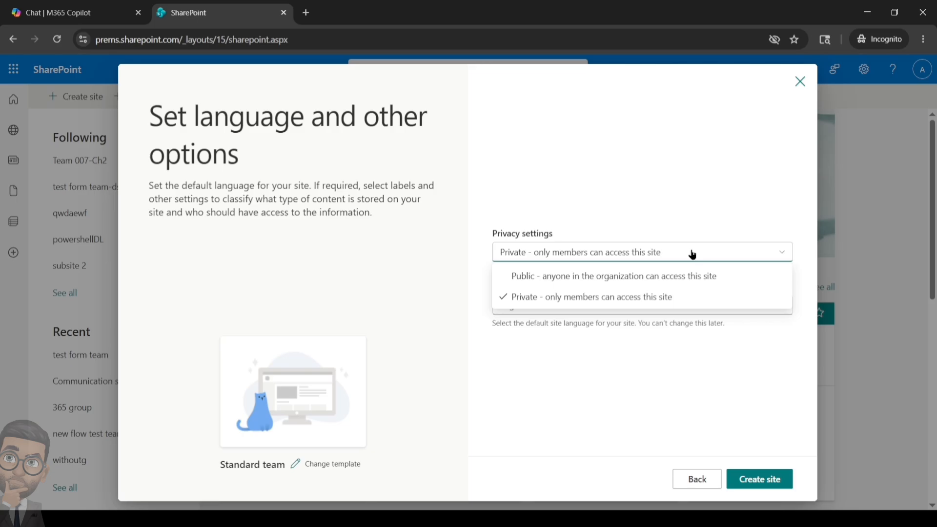
pyautogui.click(676, 195)
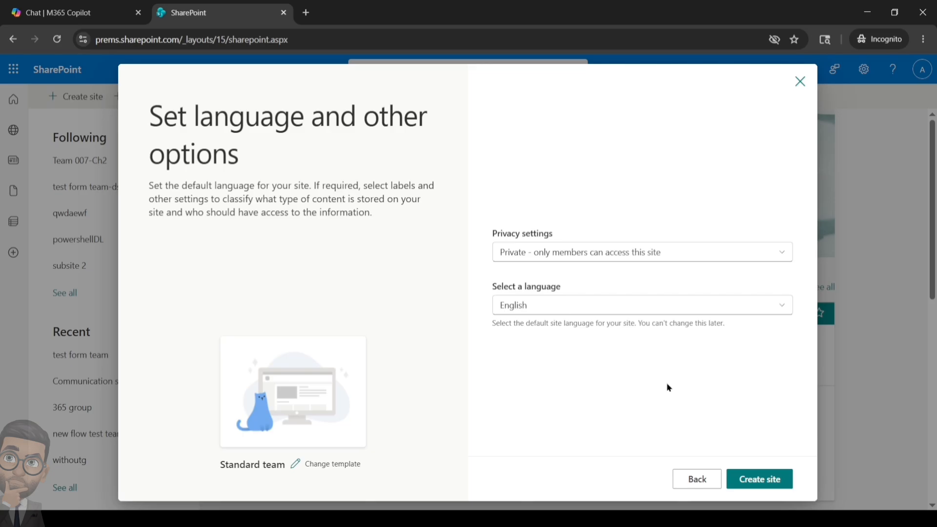
pyautogui.click(751, 479)
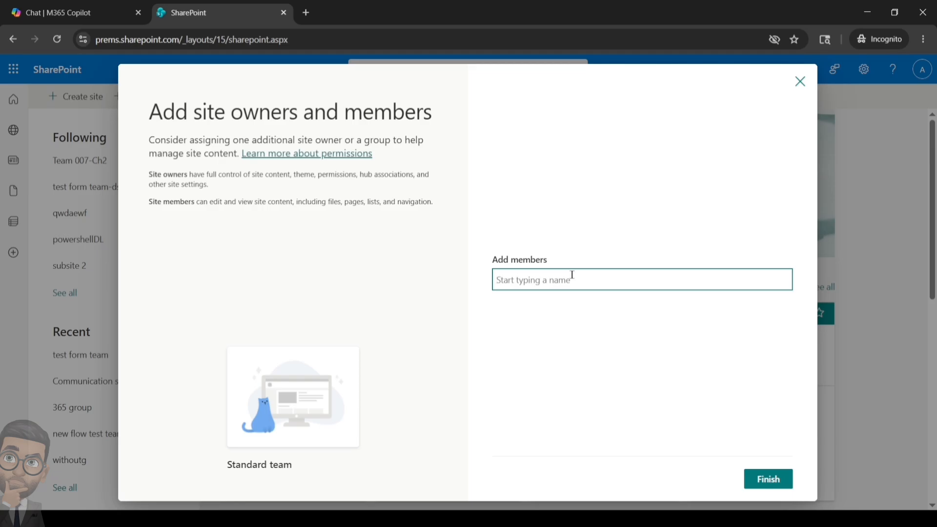
# Add the 'admin license' and 'admin' accounts plus a third user as site members.
pyautogui.write('admin')
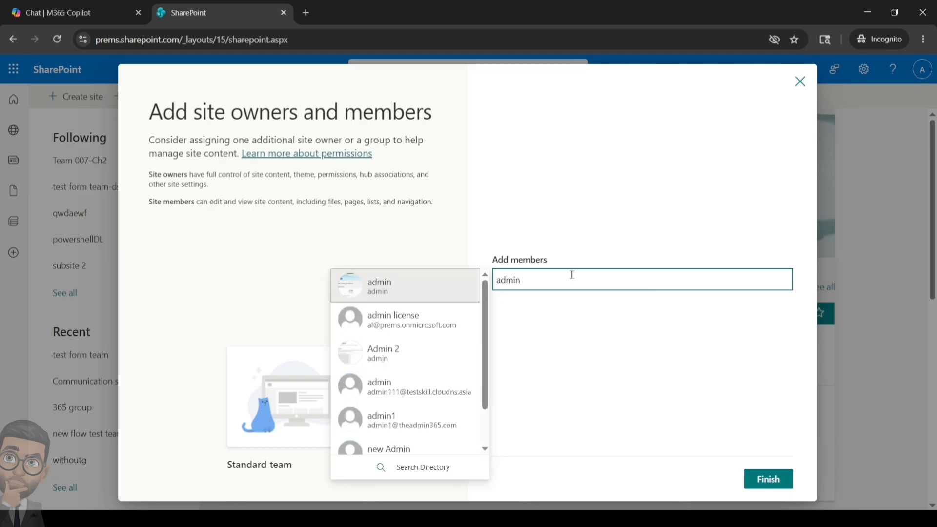
pyautogui.click(412, 316)
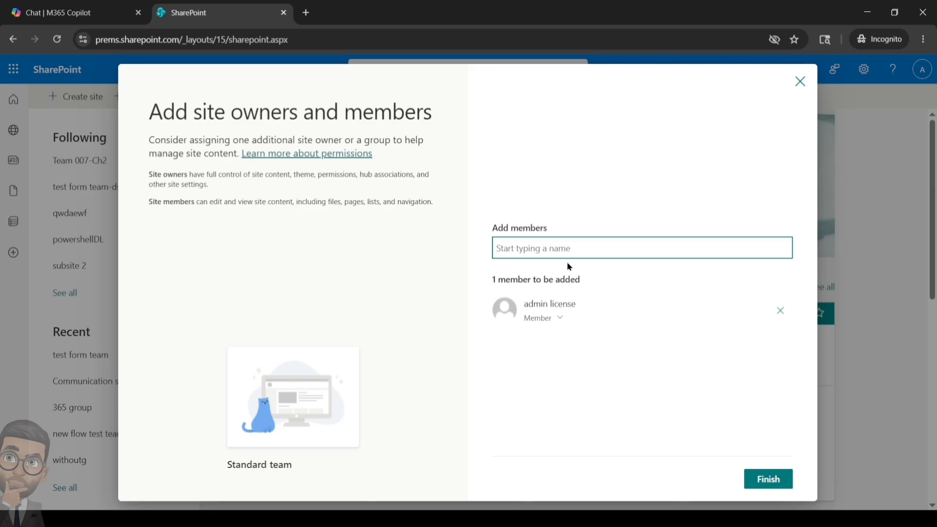
pyautogui.write('admin')
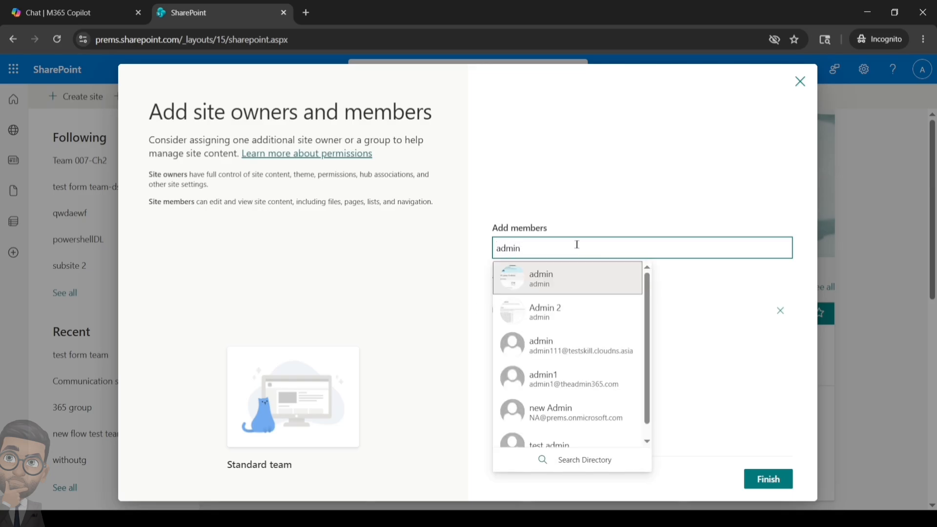
pyautogui.click(569, 279)
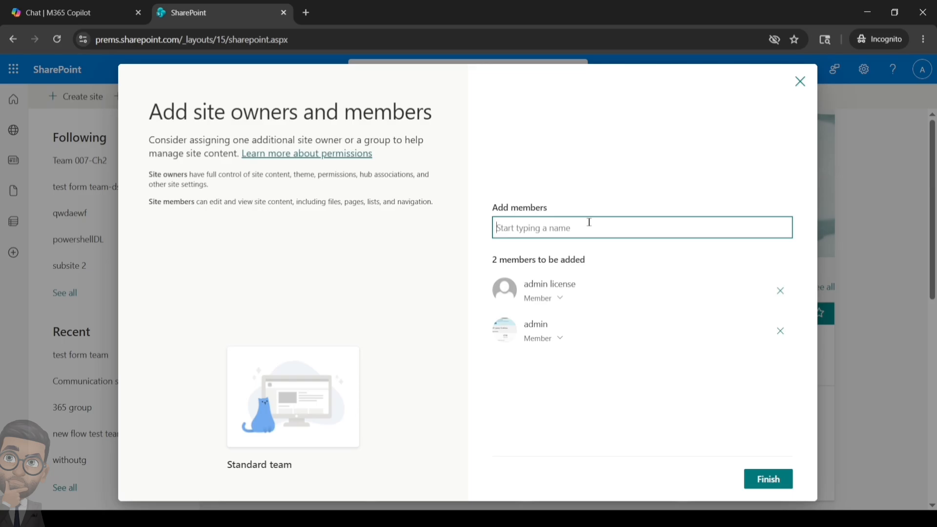
pyautogui.write('s')
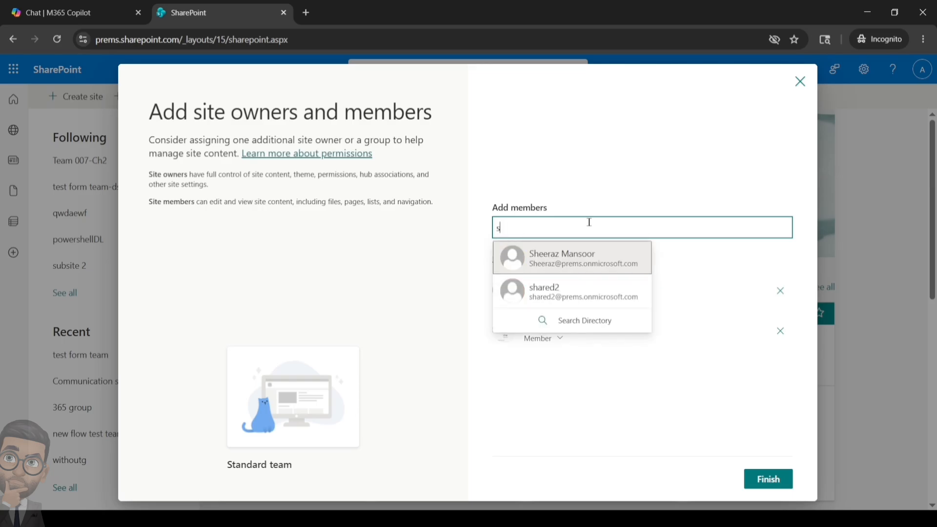
pyautogui.click(587, 267)
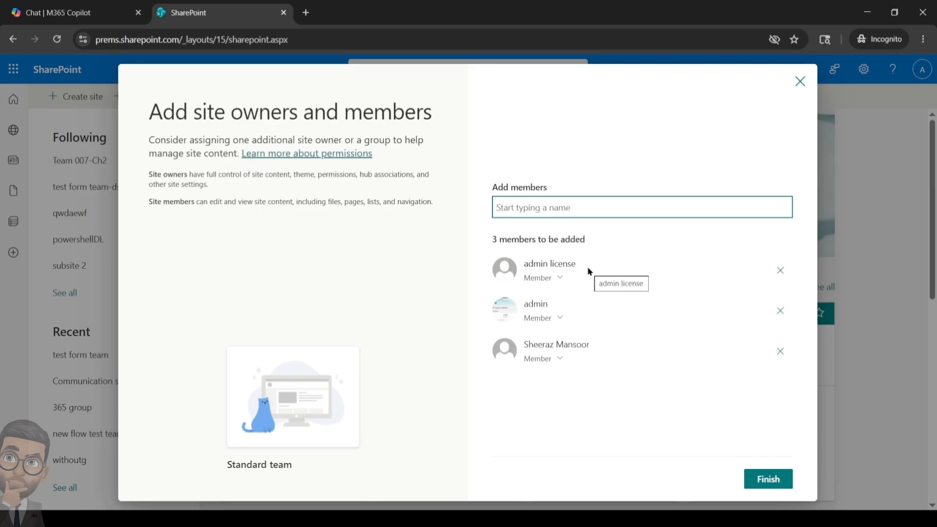
# Keep 'admin license' as Member, make 'admin' an Owner, and finish site creation.
pyautogui.click(560, 278)
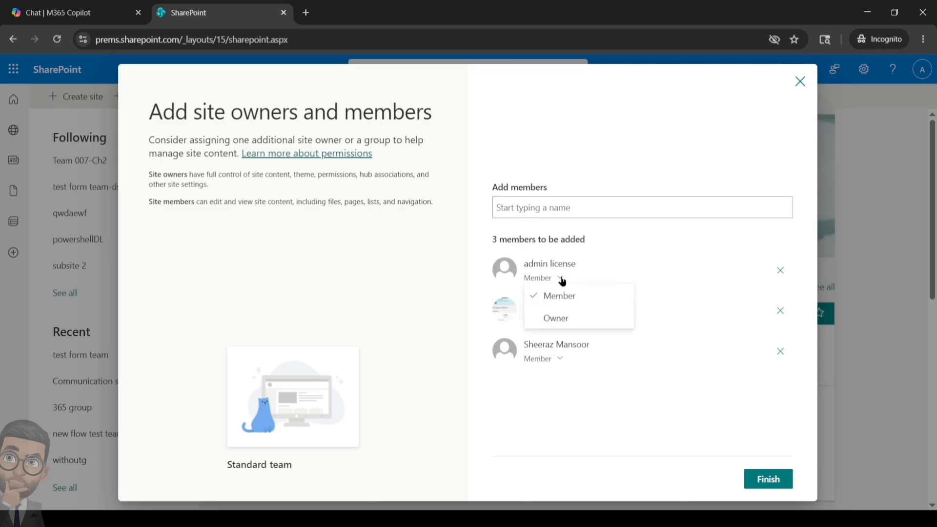
pyautogui.click(581, 382)
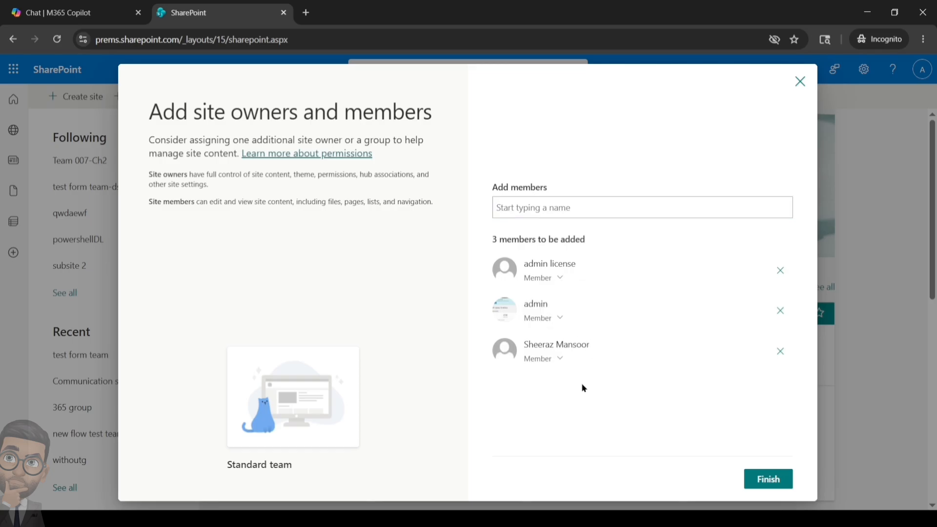
pyautogui.click(561, 319)
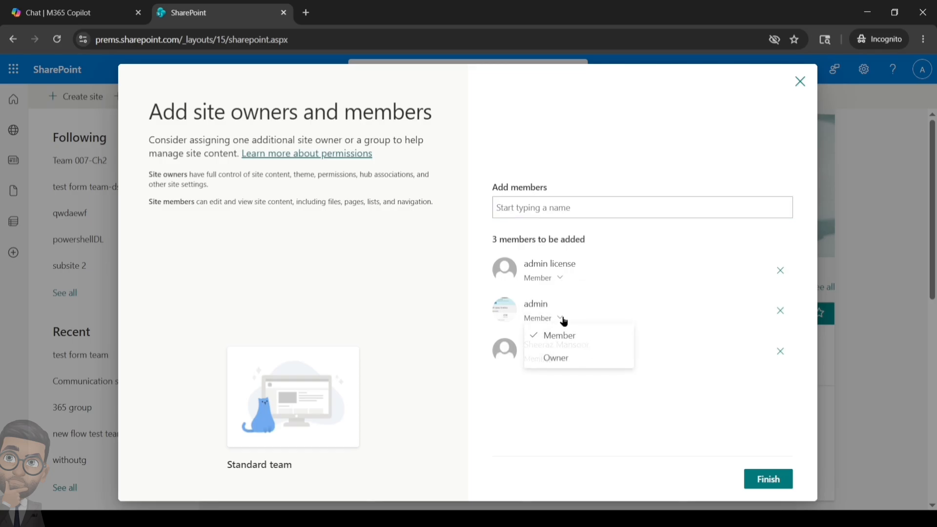
pyautogui.click(562, 356)
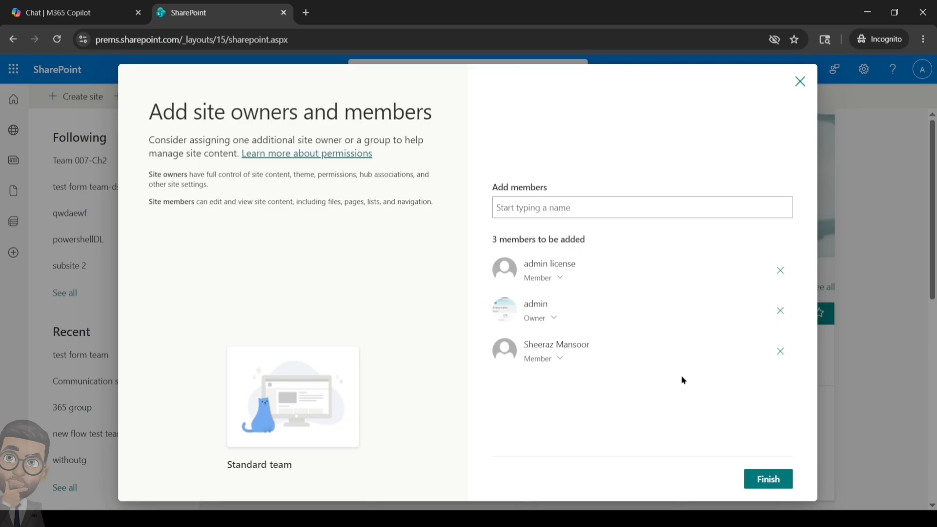
pyautogui.click(759, 482)
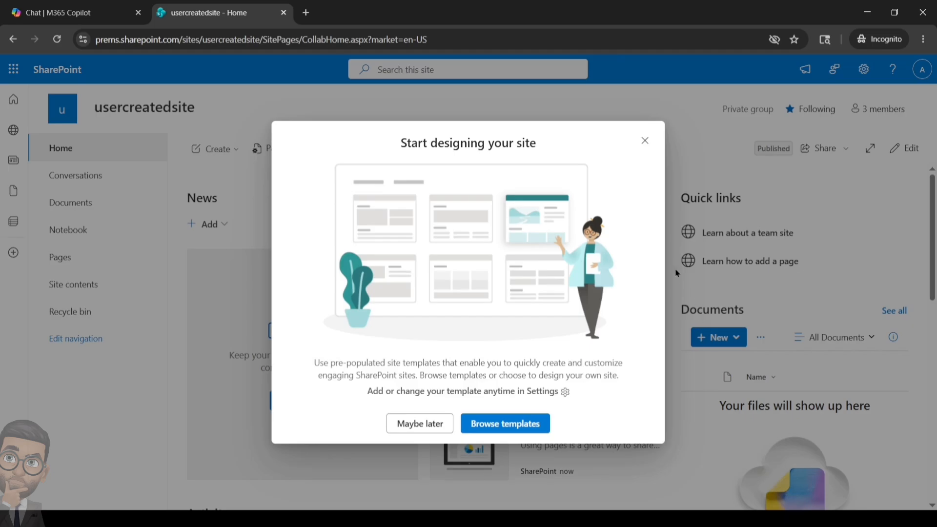
# Dismiss the 'Start designing your site' prompt and show the site's group members.
pyautogui.click(645, 142)
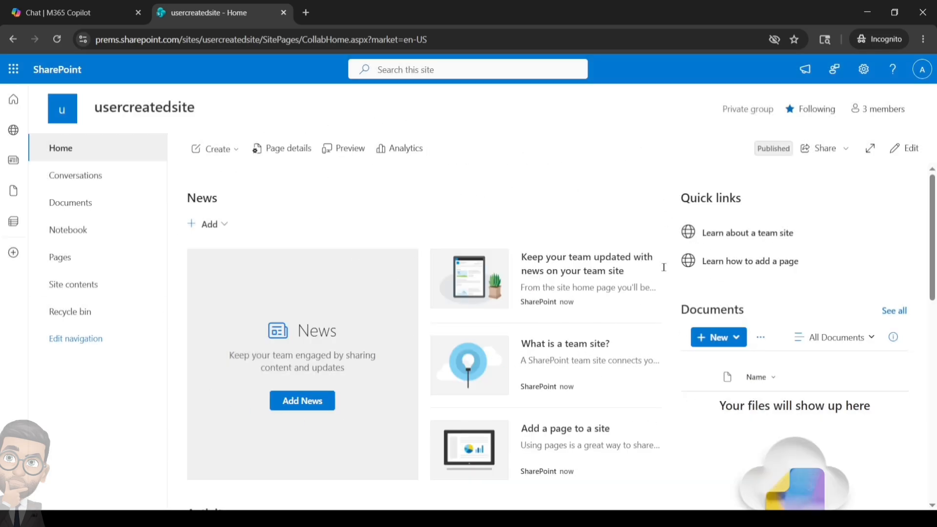
pyautogui.click(881, 111)
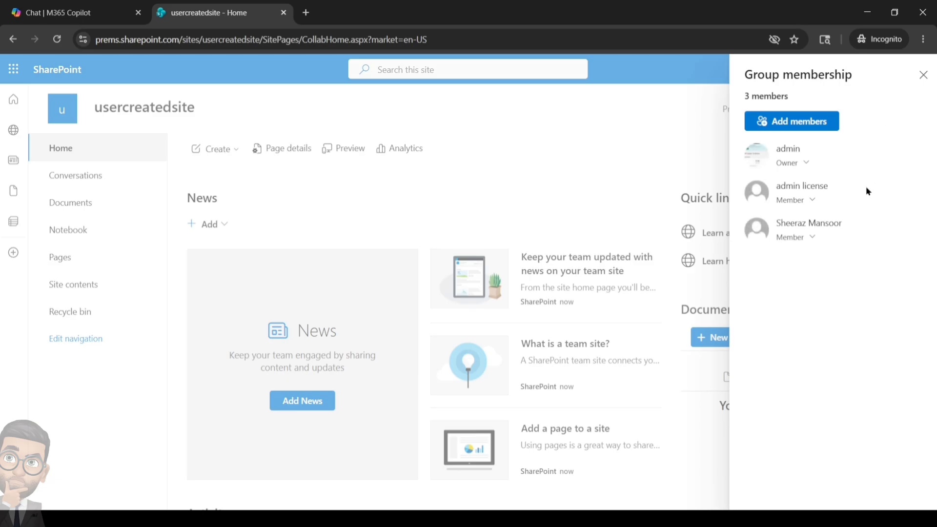
# Close the group membership panel listing the three members.
pyautogui.click(923, 74)
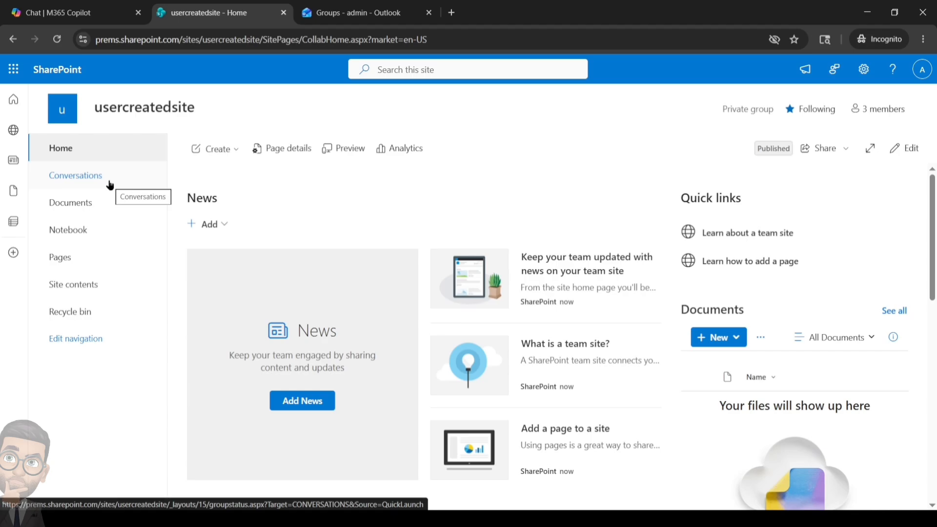
# Visit the group's Outlook inbox tab, then open the usercreatedsite Site contents list.
pyautogui.click(338, 6)
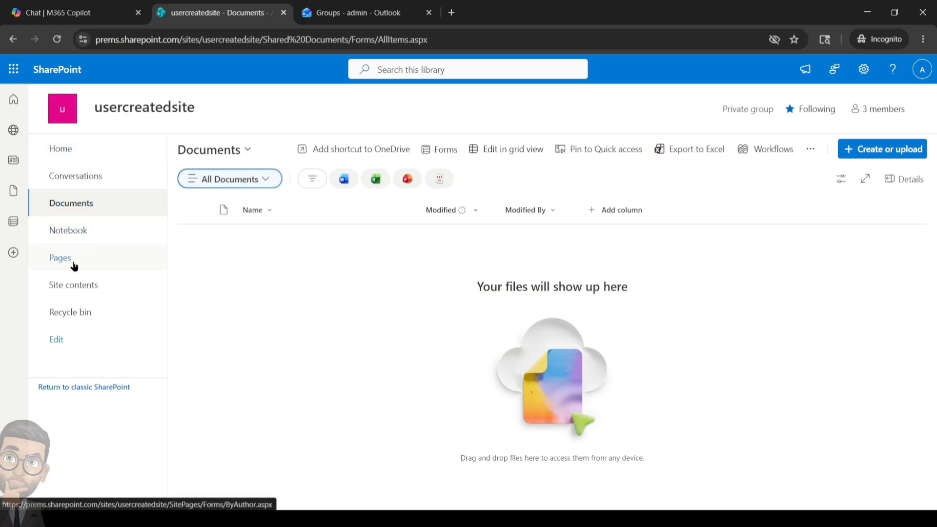
pyautogui.click(91, 290)
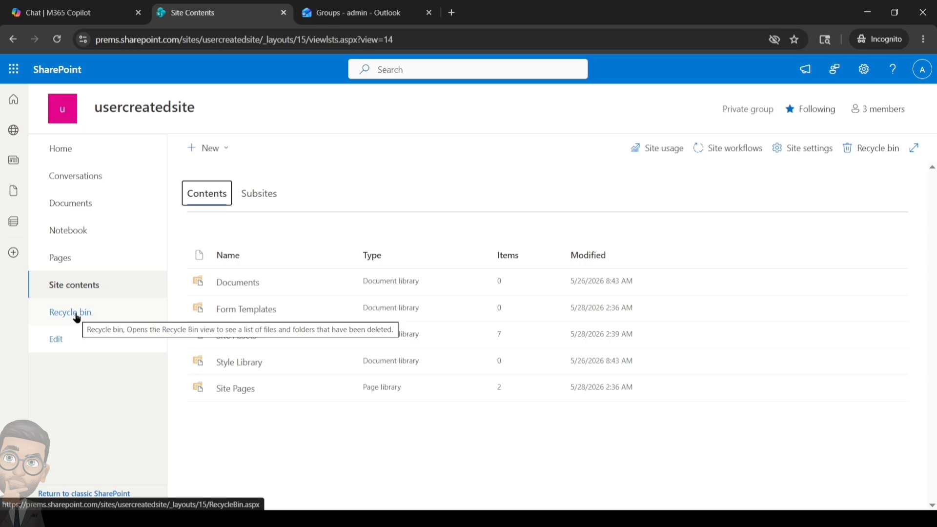
# Open the Documents library, dismiss the Next steps pane, and start a Files upload.
pyautogui.click(77, 205)
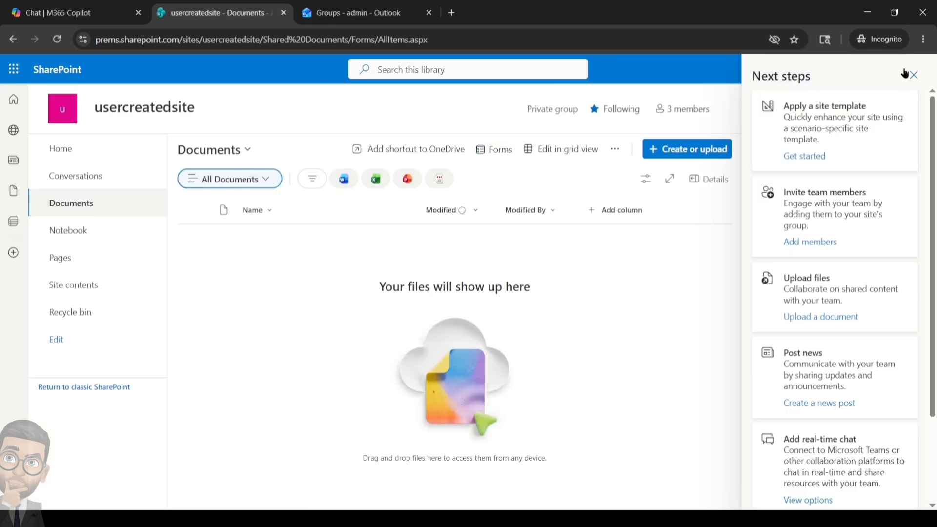
pyautogui.click(911, 77)
pyautogui.click(877, 153)
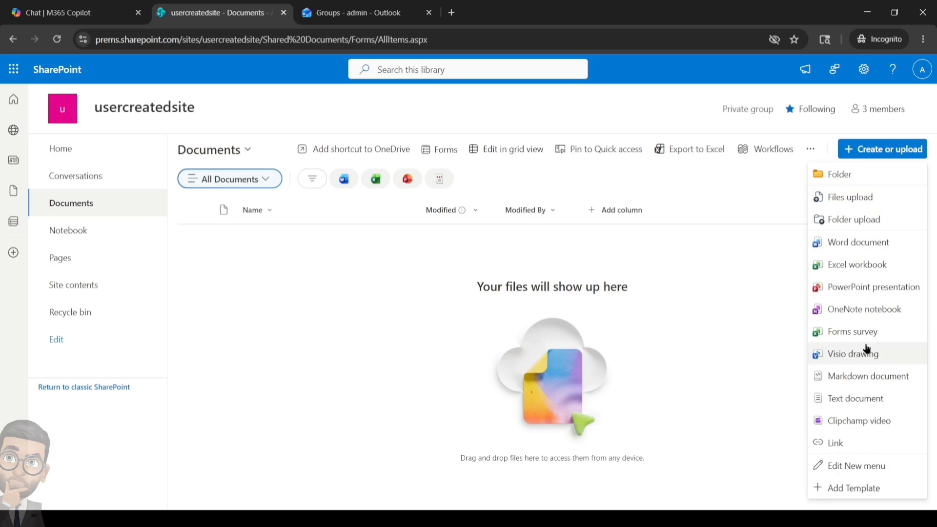
pyautogui.click(868, 201)
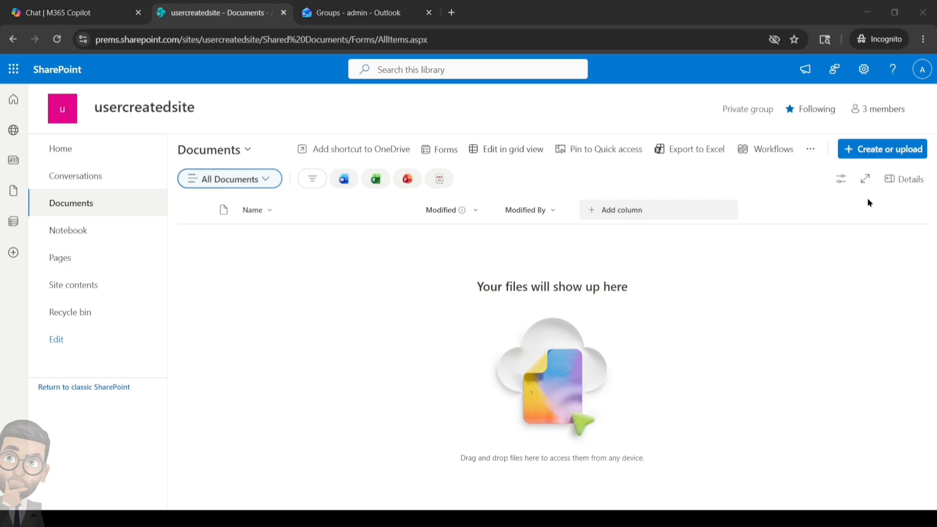
# Upload users.csv, Import_User_Sample.csv and Import_User_Sample (1).csv from Downloads into Documents.
pyautogui.click(145, 102)
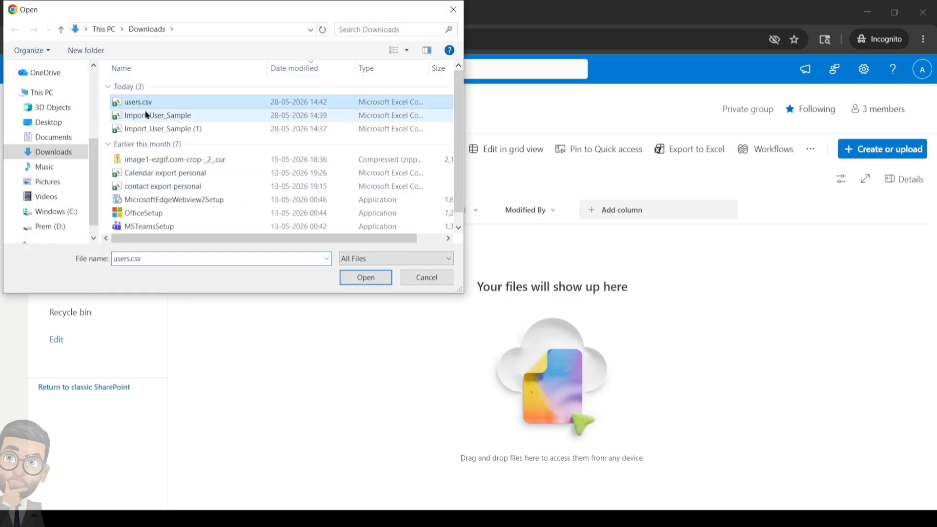
pyautogui.keyDown('shift'); pyautogui.click(149, 129); pyautogui.keyUp('shift')
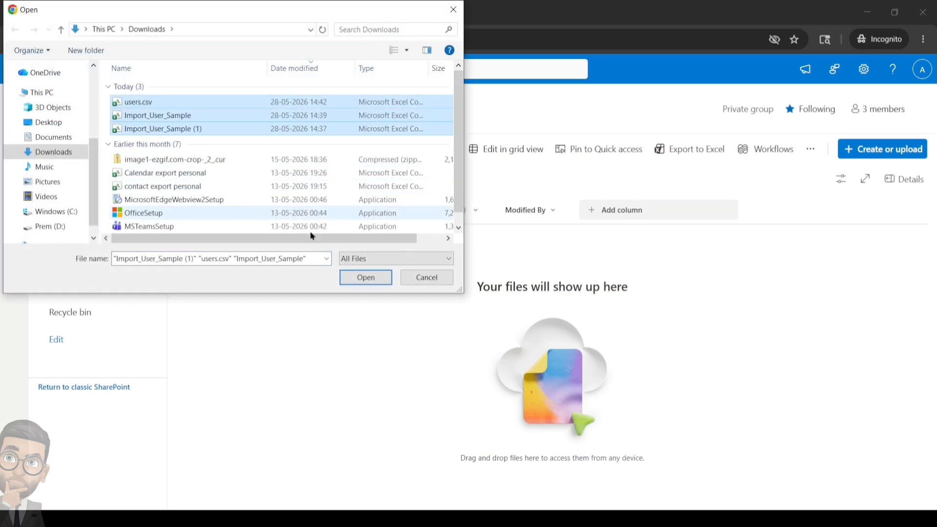
pyautogui.click(349, 277)
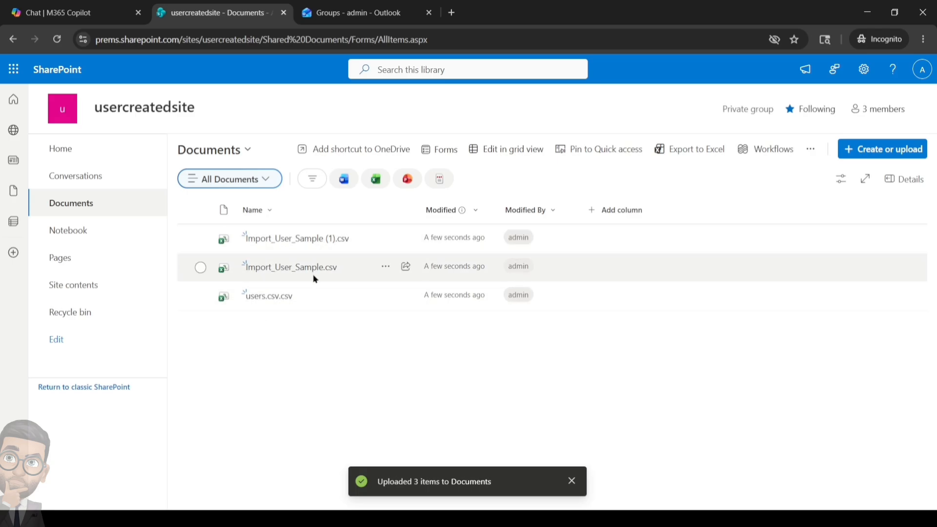
# Delete users.csv.csv from Documents and view it in the site Recycle bin.
pyautogui.click(201, 296)
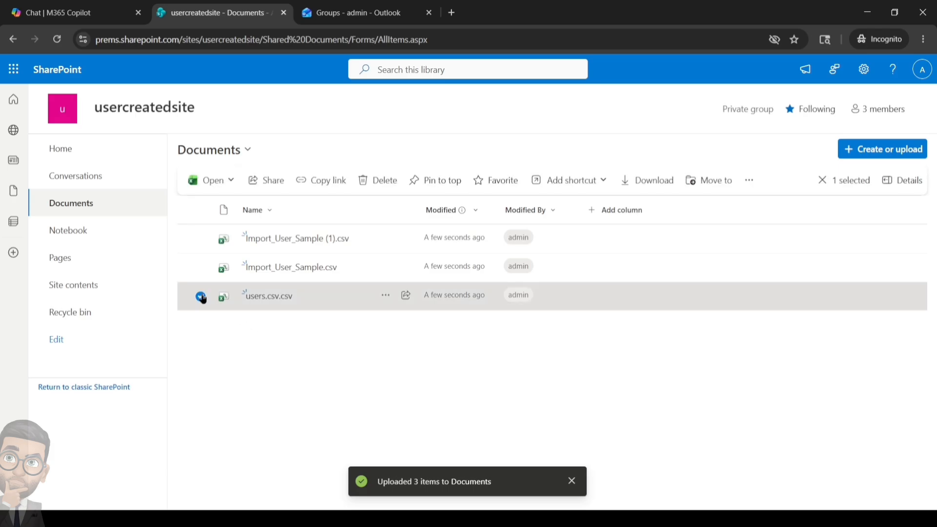
pyautogui.click(388, 190)
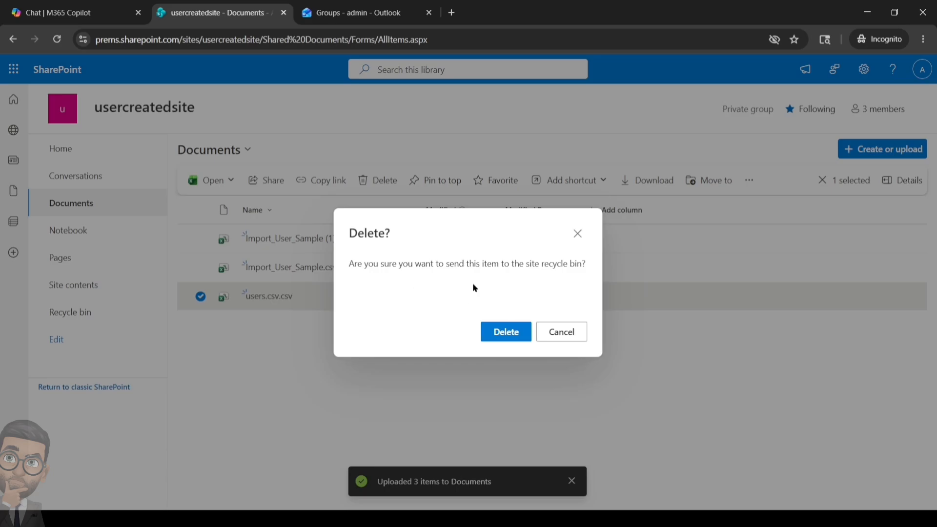
pyautogui.click(502, 334)
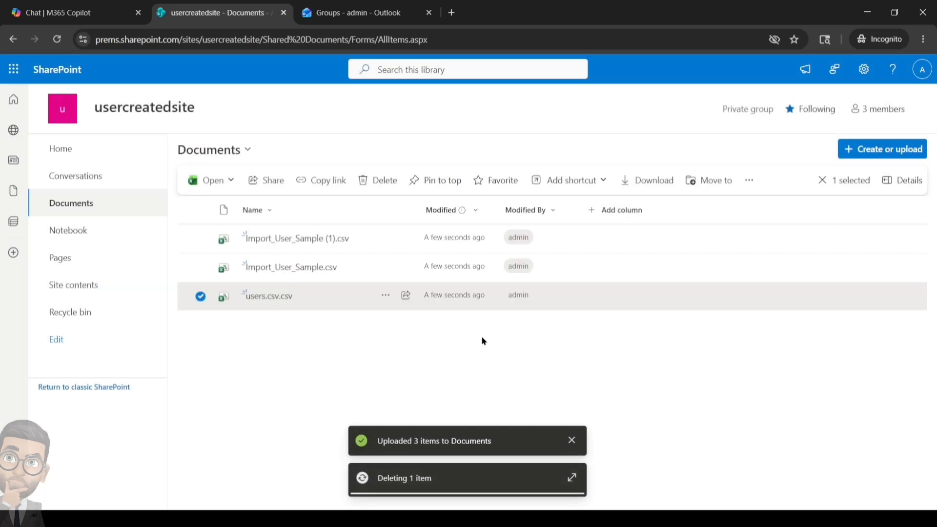
pyautogui.click(83, 317)
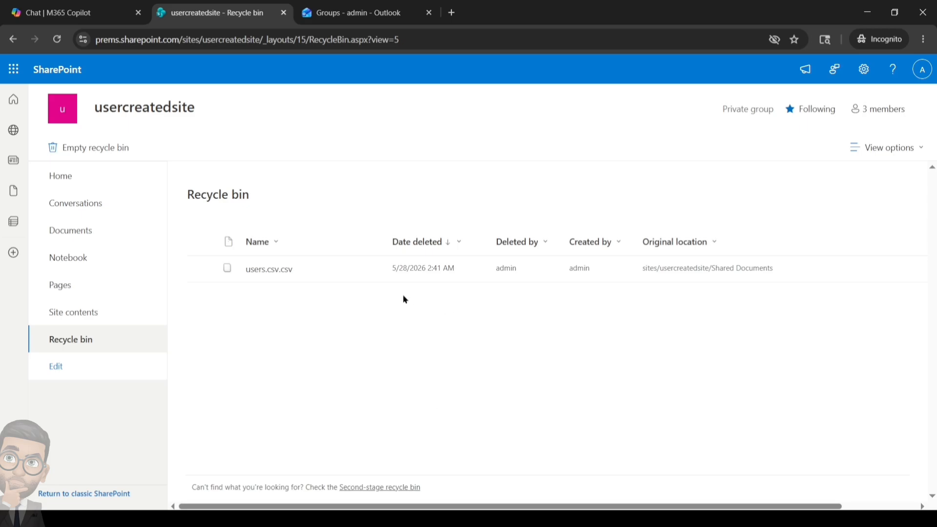
# Permanently delete users.csv.csv from the site Recycle bin.
pyautogui.click(203, 269)
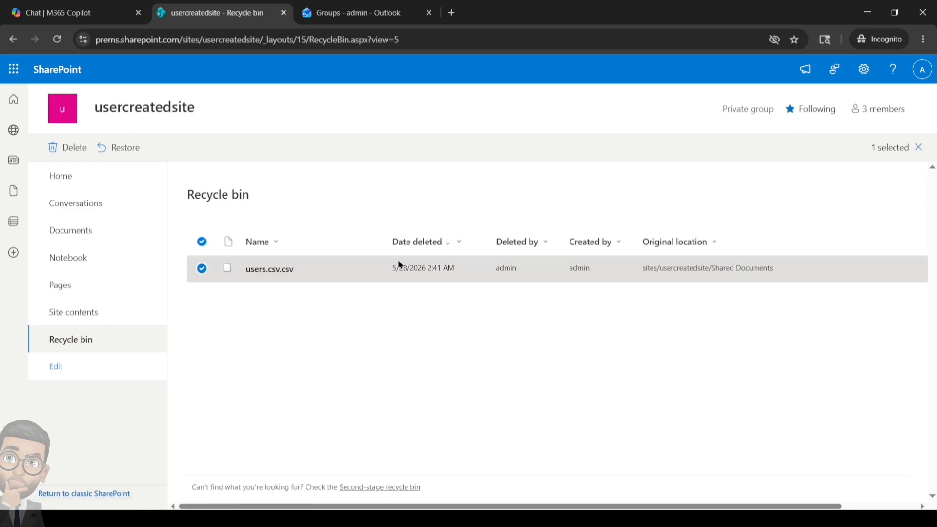
pyautogui.click(68, 148)
pyautogui.click(481, 330)
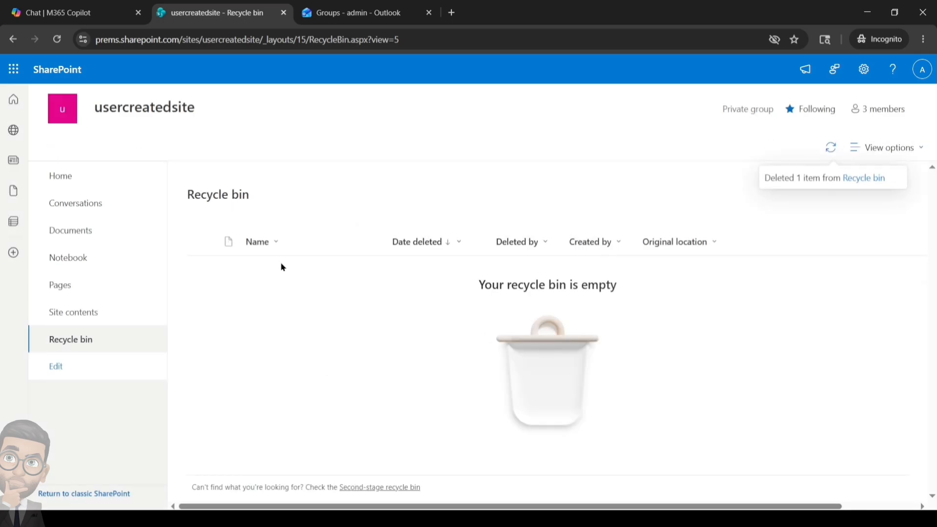
# Restore users.csv.csv from the second-stage recycle bin and return to Documents.
pyautogui.click(391, 488)
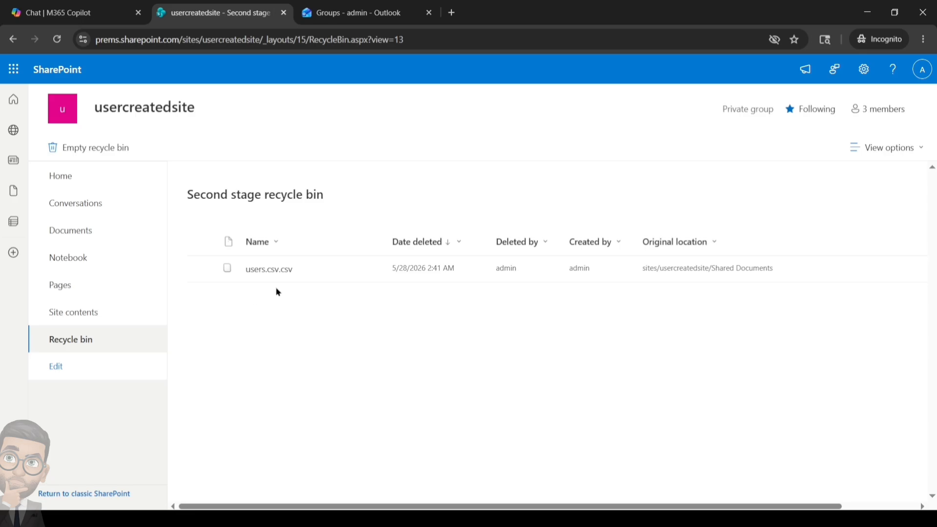
pyautogui.click(201, 269)
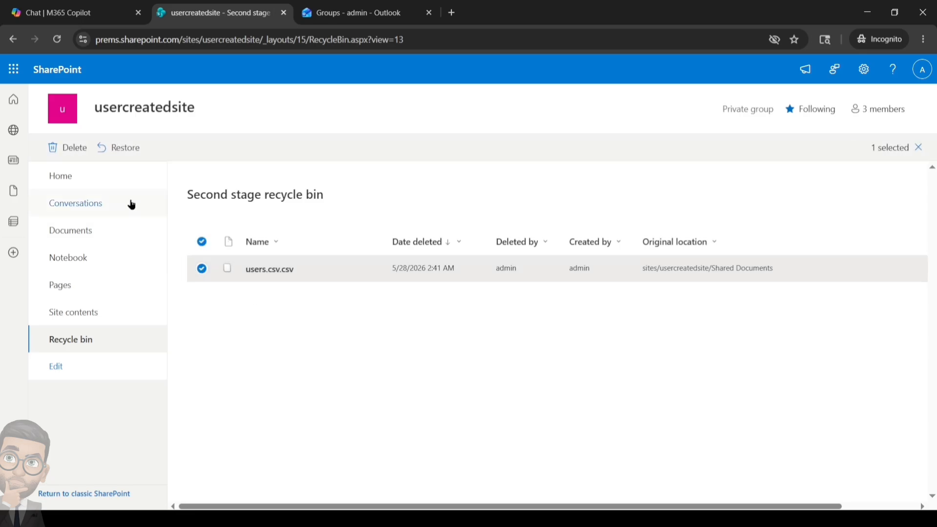
pyautogui.click(125, 152)
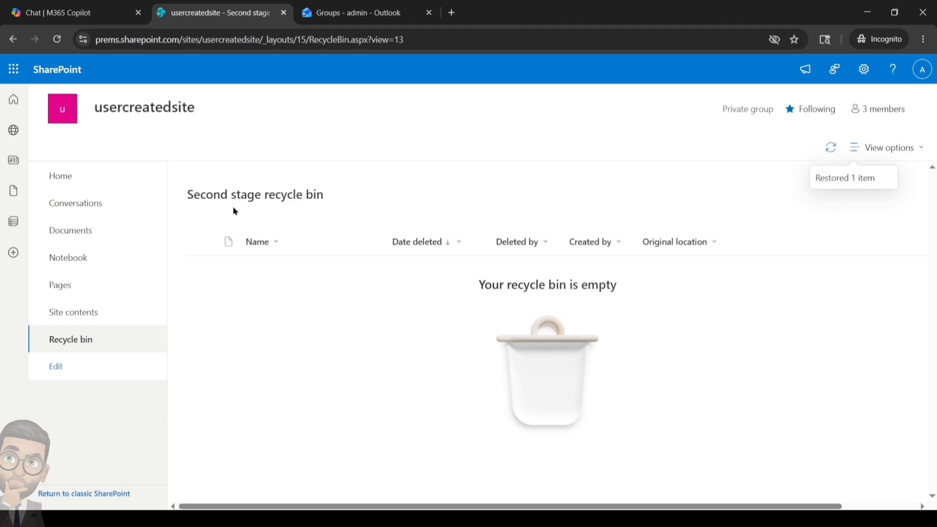
pyautogui.click(66, 233)
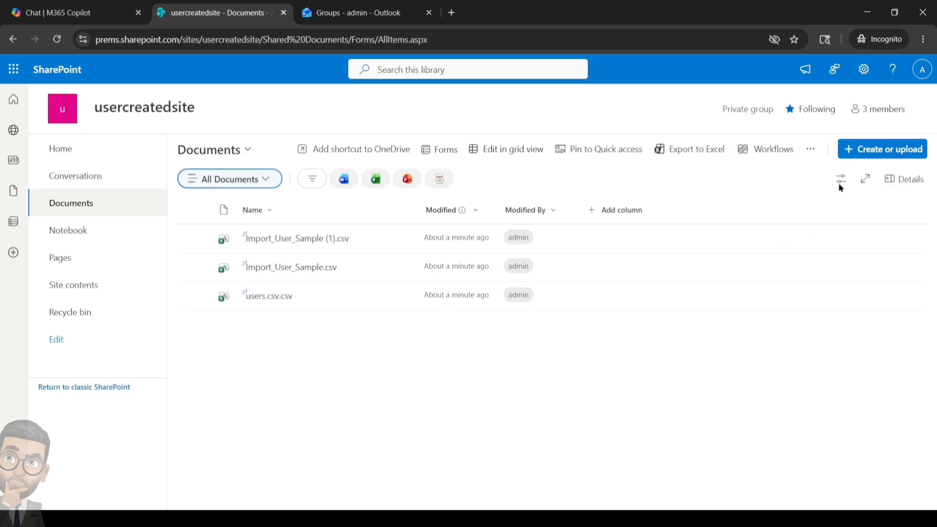
pyautogui.click(876, 112)
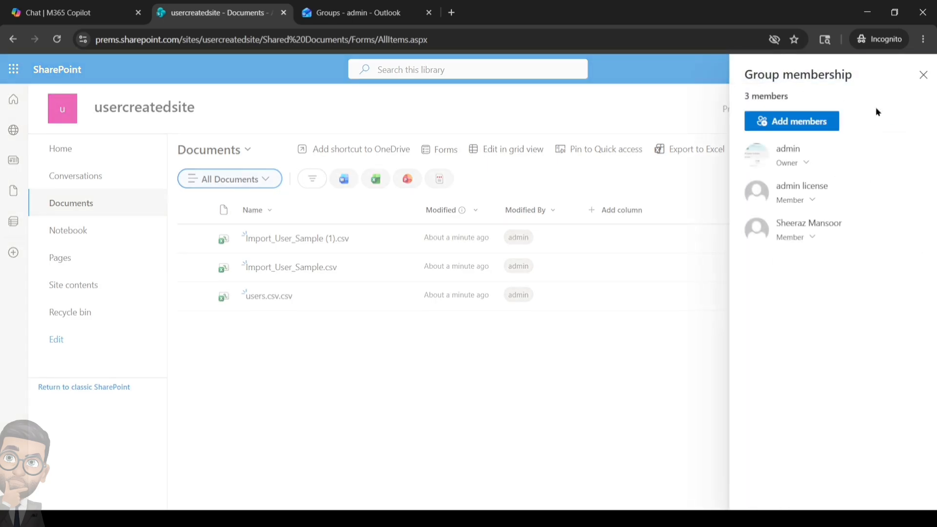
pyautogui.click(812, 200)
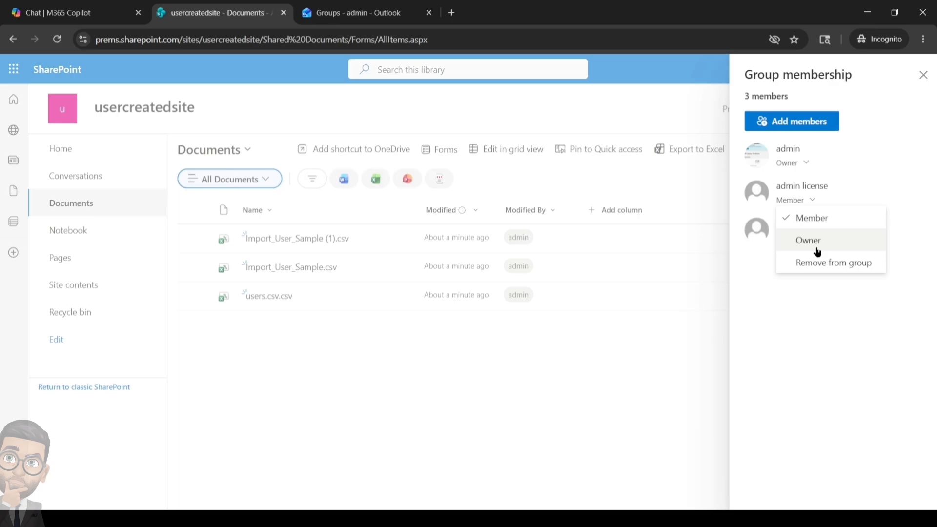
pyautogui.click(802, 295)
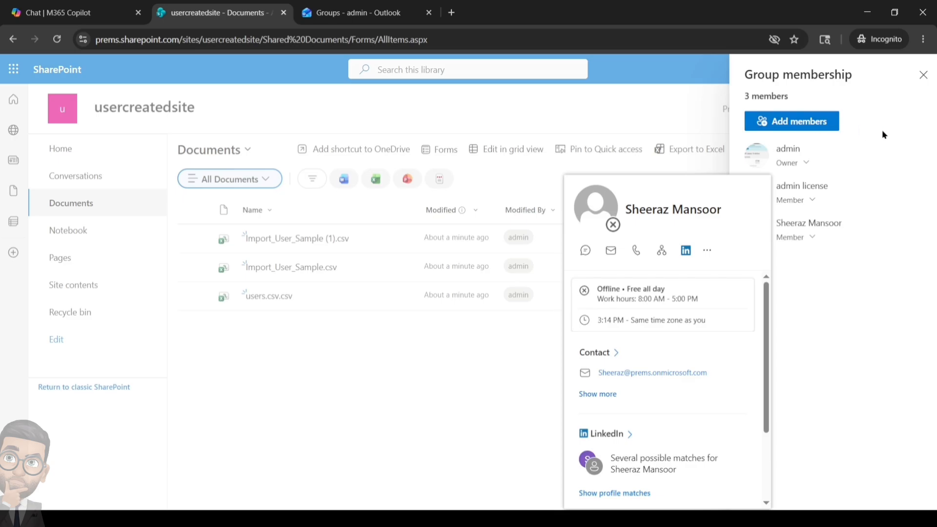
pyautogui.click(923, 75)
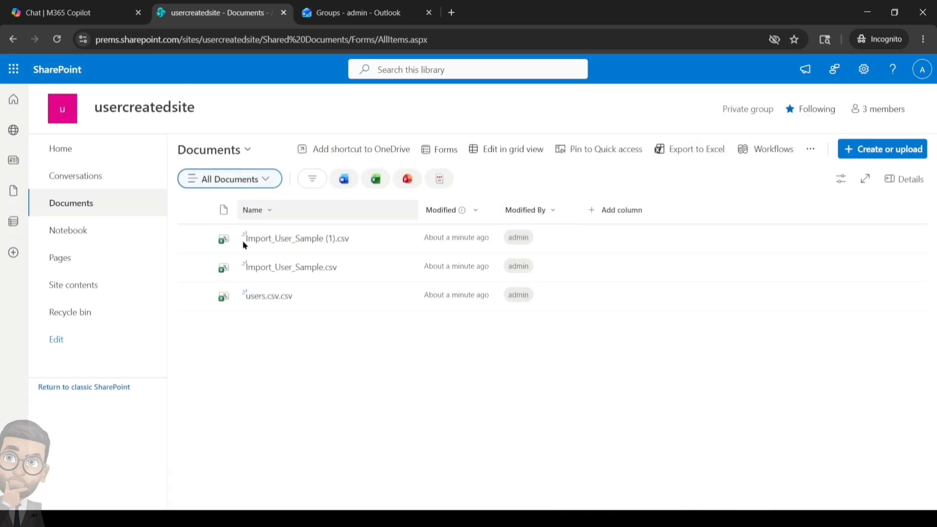
pyautogui.moveTo(460, 297)
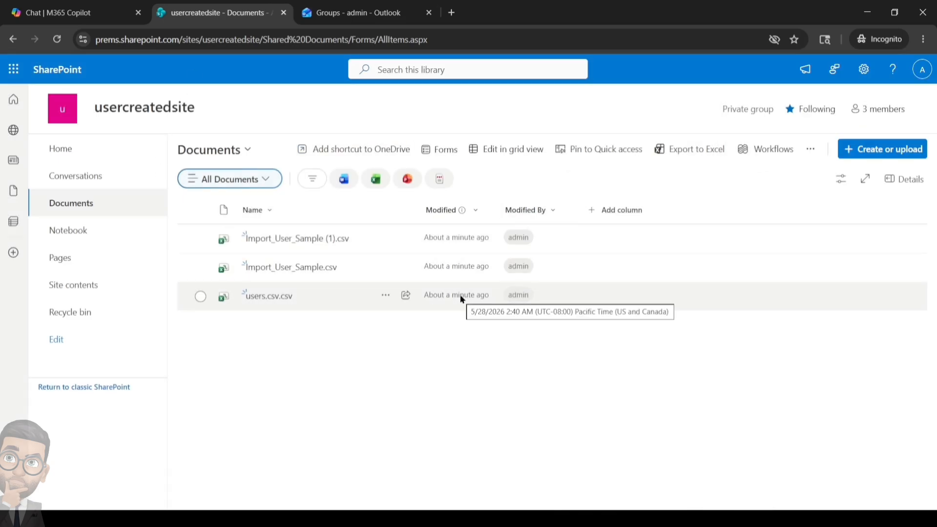